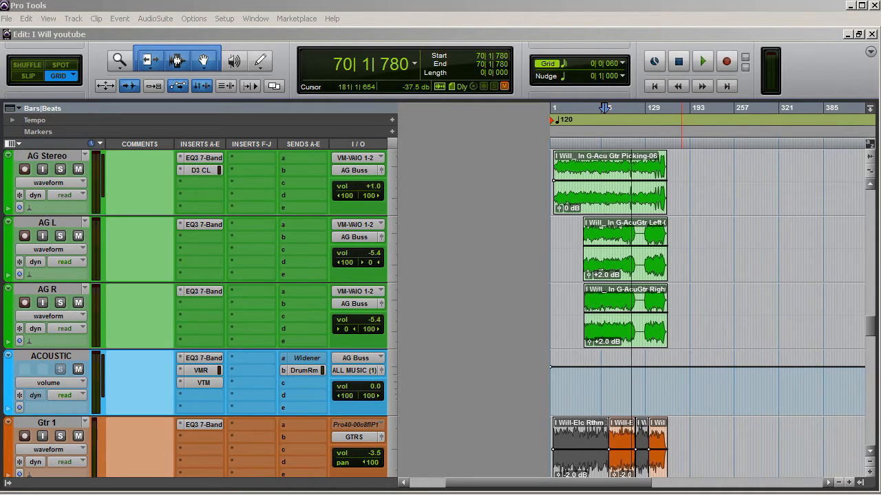
Play the finished mix of the song from around bar 69, and stop it after listening.
left_click(610, 155)
key("space")
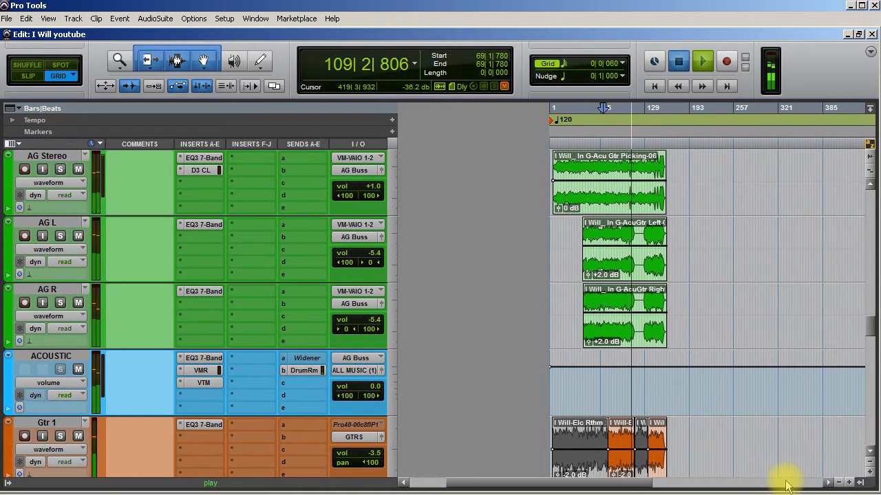
key("space")
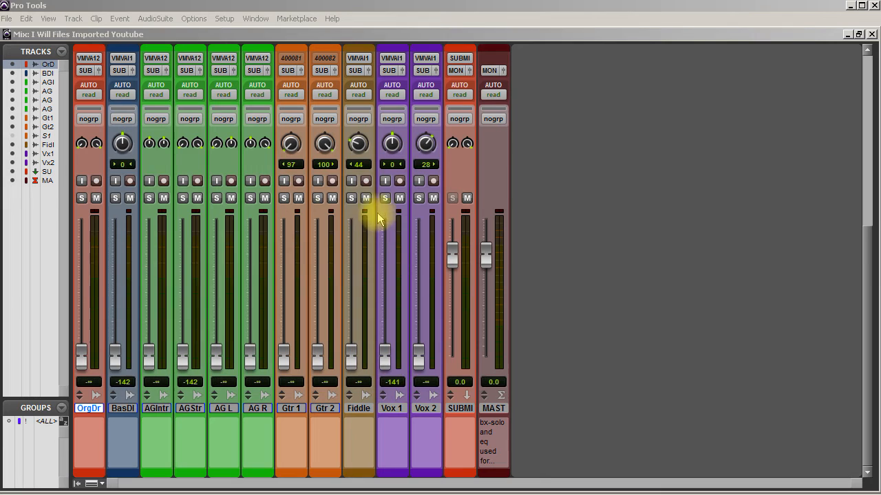
Reset the track pans to centre, including the acoustic guitars, Gtr 1, Gtr 2, Fiddle and Vox 2.
left_click(265, 143)
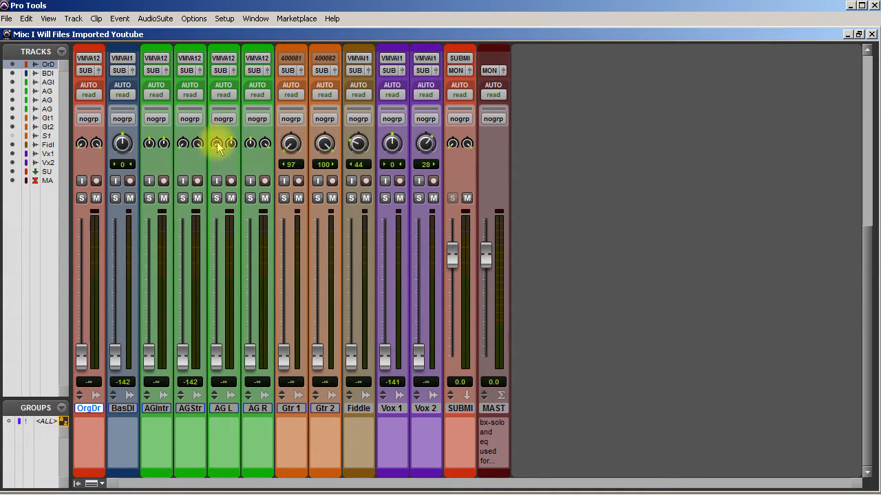
left_click(179, 146)
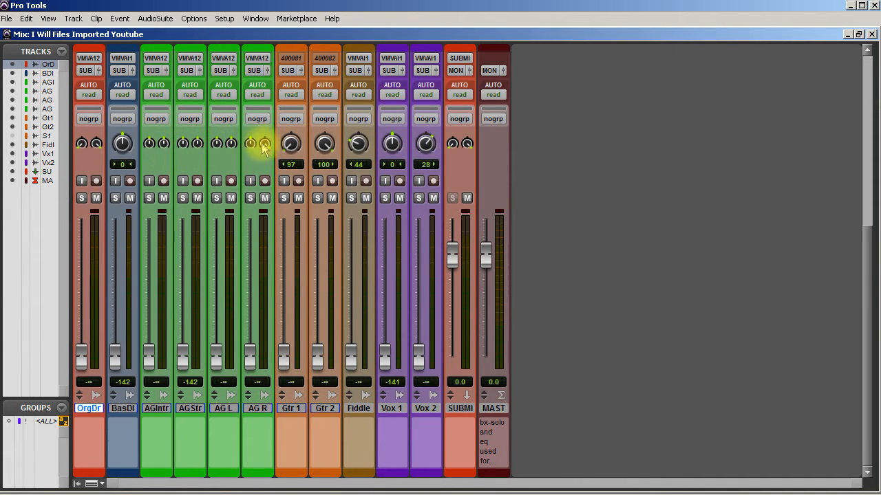
left_click(290, 143, "alt")
left_click(323, 143, "alt")
left_click(358, 143, "alt")
left_click(425, 143, "alt")
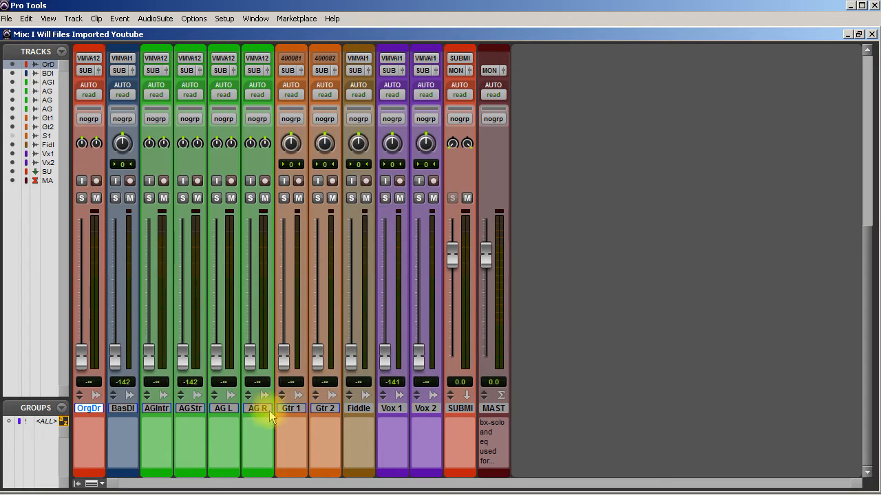
left_click_drag(82, 361, 59, 383)
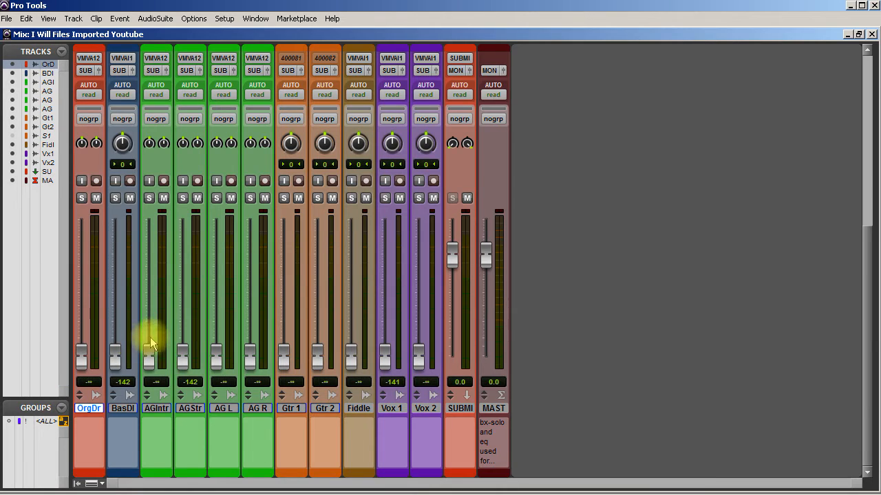
Examine the first drum section on the Orig Drums track in the Edit window to find where the drums enter.
key("ctrl+equal")
scroll(309, 261, "up", 10)
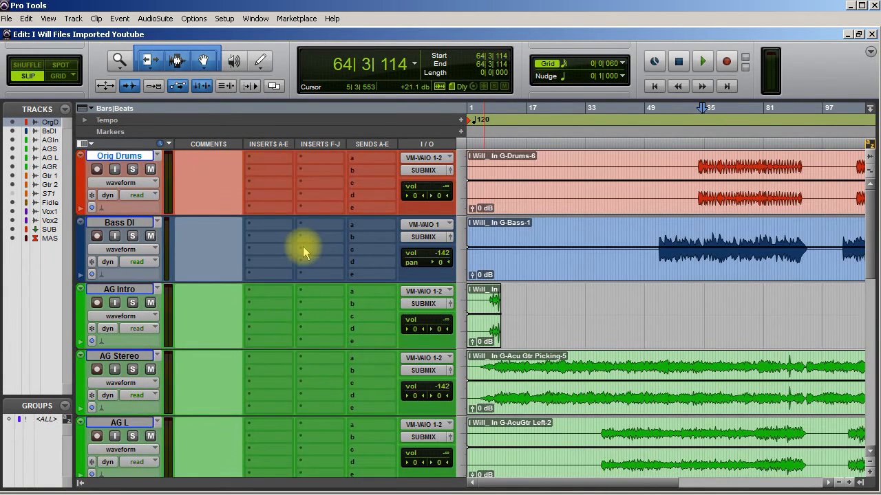
left_click_drag(697, 161, 795, 163)
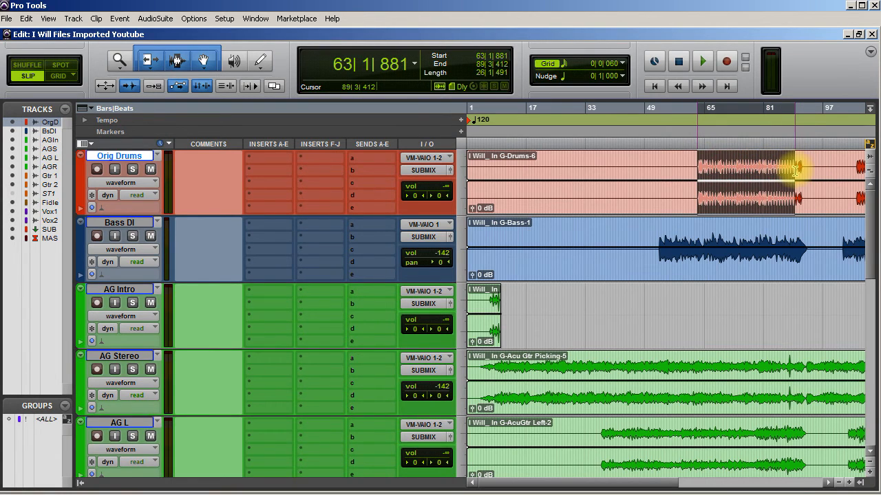
left_click(698, 158)
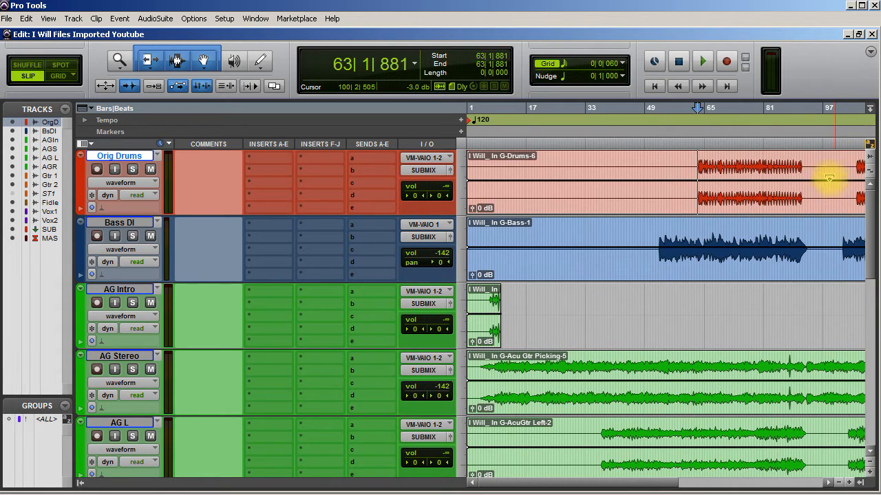
left_click(706, 158)
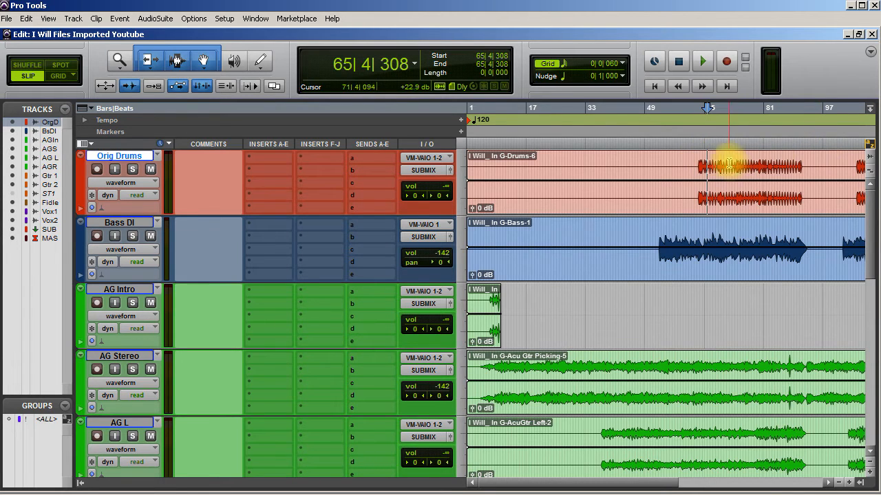
left_click(698, 163)
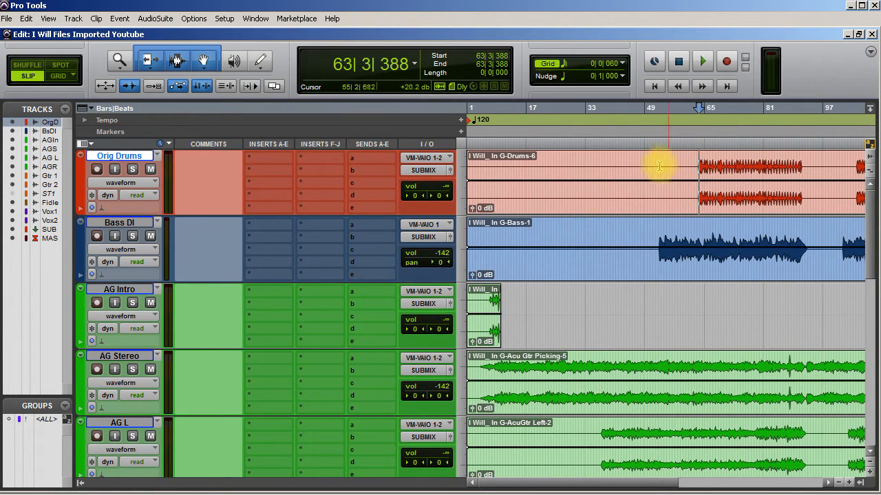
key("ctrl+equal")
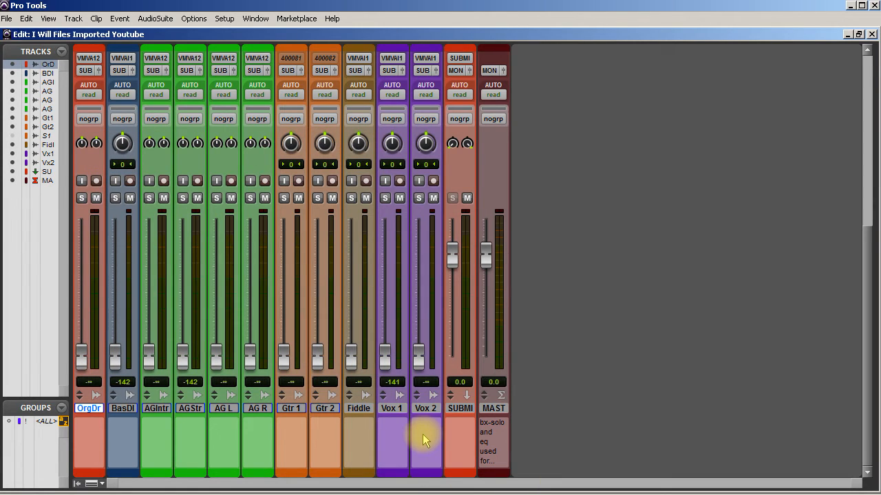
Review all imported tracks in the Edit window, from Orig Drums to Vox 2, with the whole song length in view.
key("ctrl+equal")
scroll(532, 304, "down", 5)
scroll(534, 305, "up", 5)
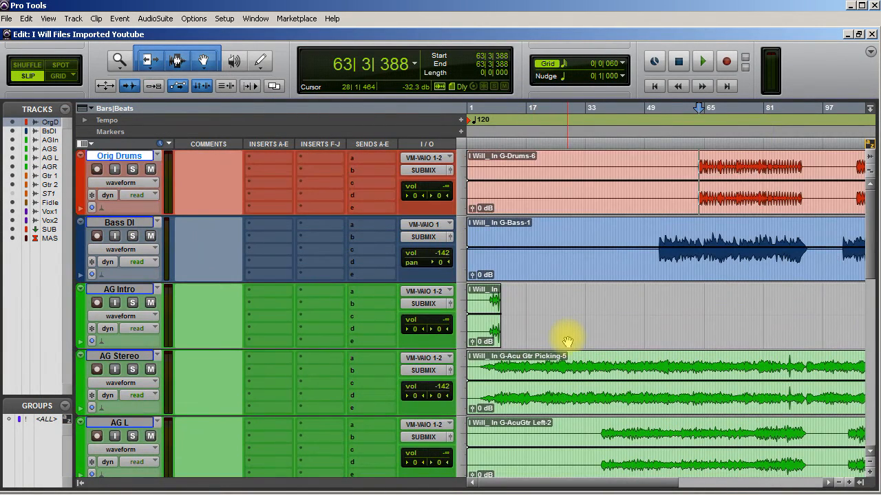
scroll(570, 346, "down", 1)
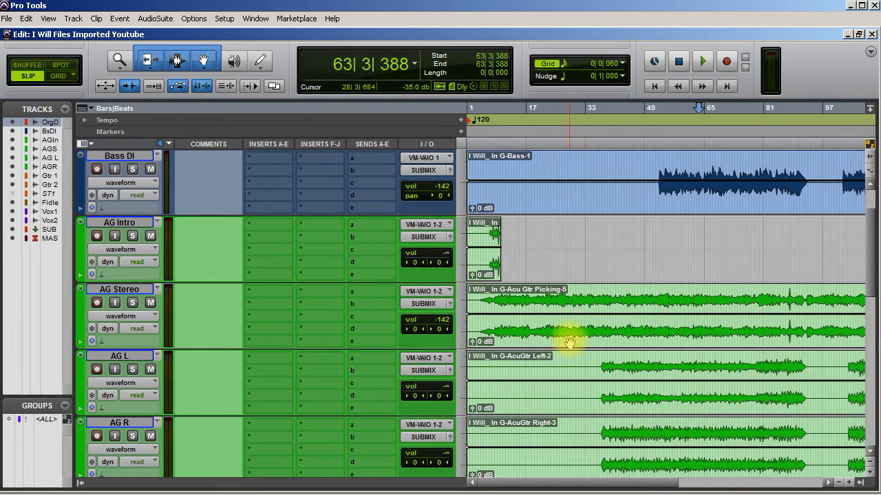
key("r")
key("r")
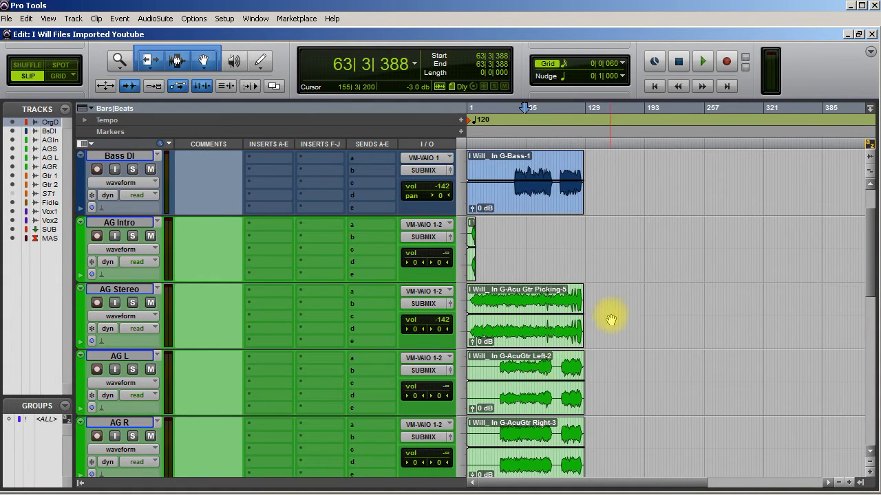
left_click_drag(870, 260, 865, 232)
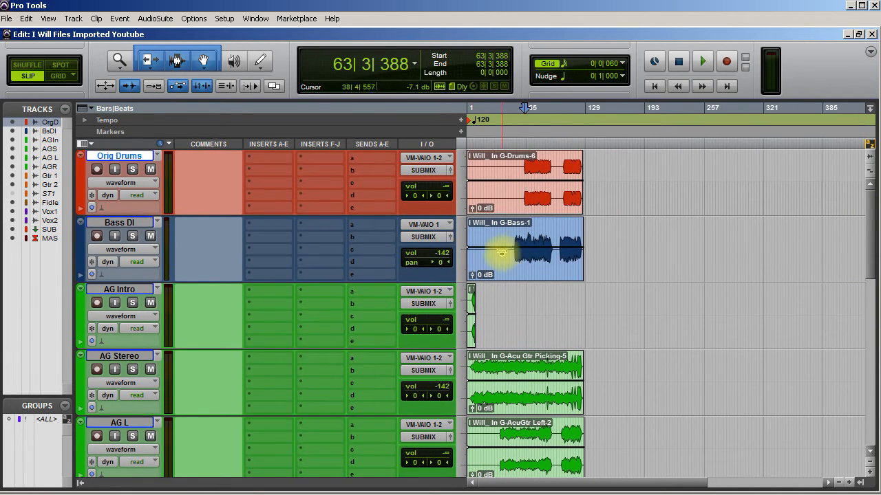
left_click_drag(867, 255, 868, 269)
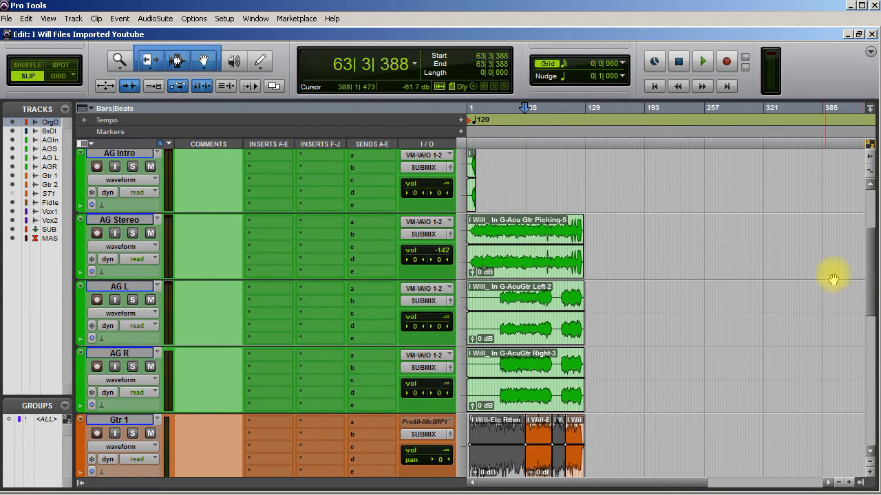
left_click_drag(865, 255, 870, 307)
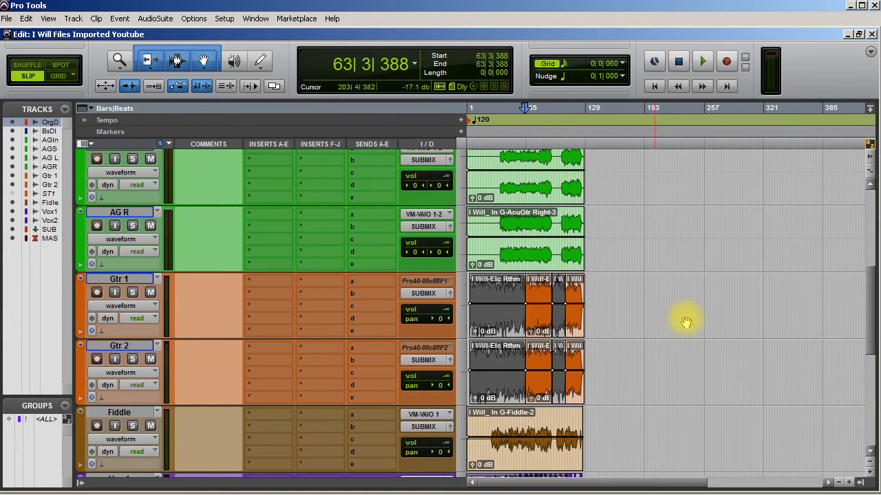
scroll(874, 310, "down", 1)
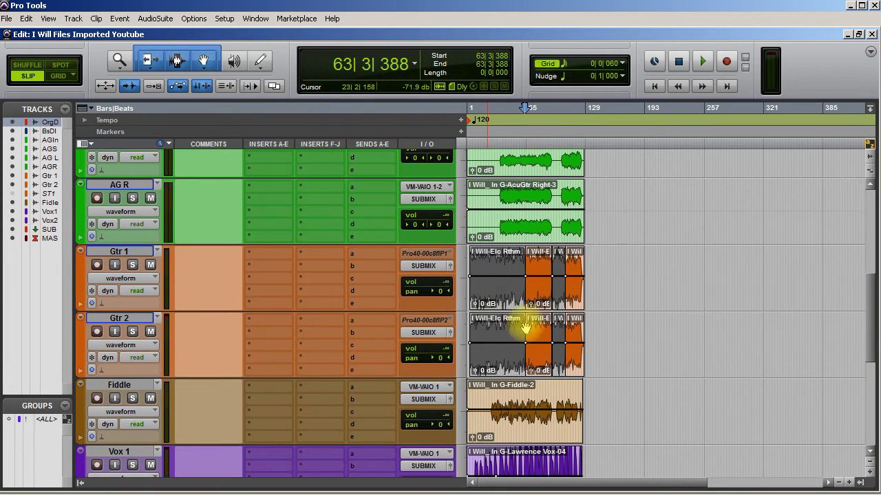
scroll(868, 303, "down", 5)
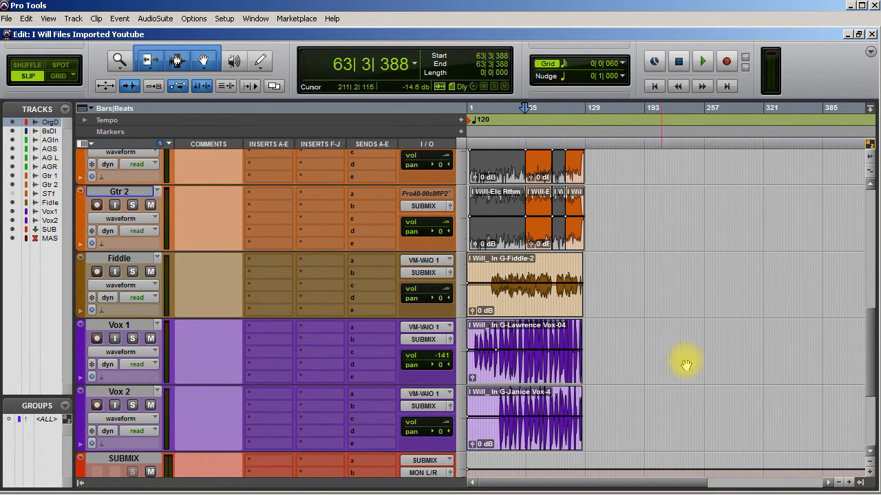
left_click_drag(870, 351, 874, 239)
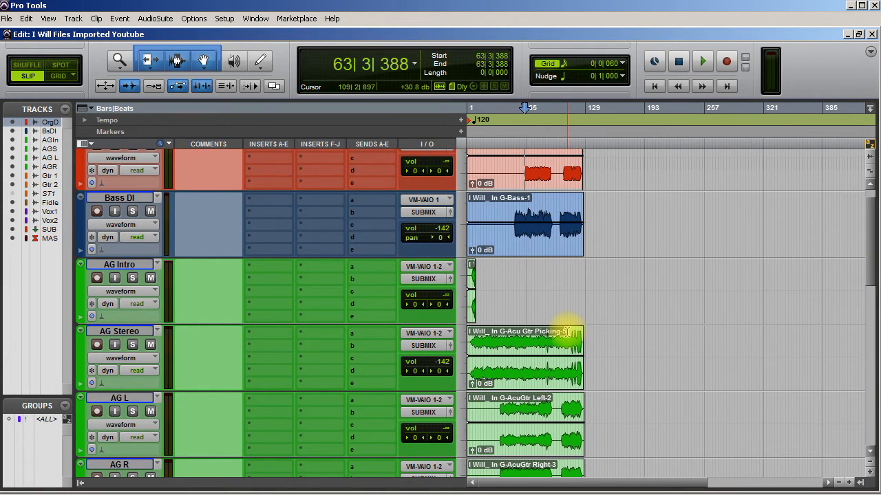
Examine the AG Stereo clip and the played part of the Bass DI clip to compare where they run.
left_click(503, 378)
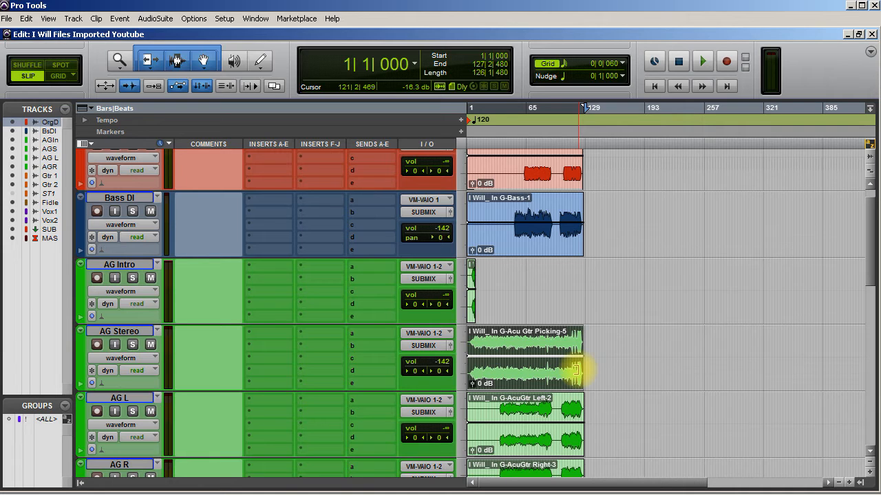
left_click_drag(516, 198, 574, 197)
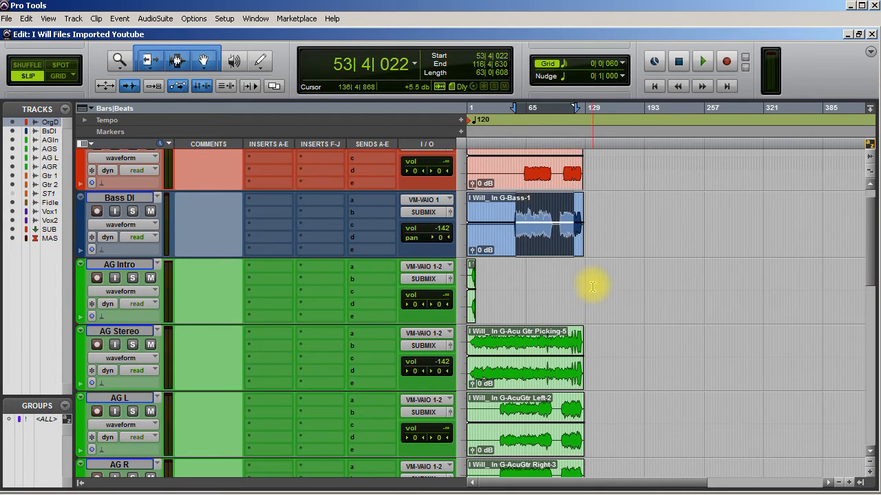
left_click(562, 283)
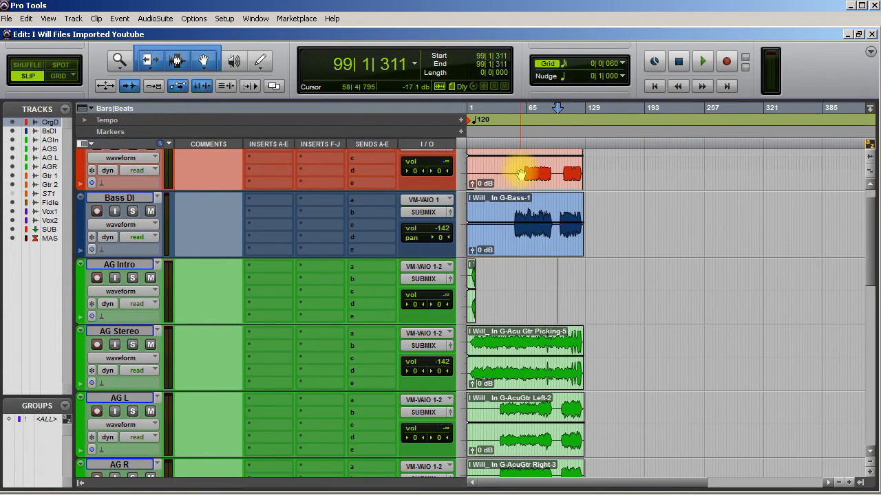
Bring the Vox 1 fader to 0.0 and start playback from about bar 62, with the Mix window shown.
left_click(524, 146)
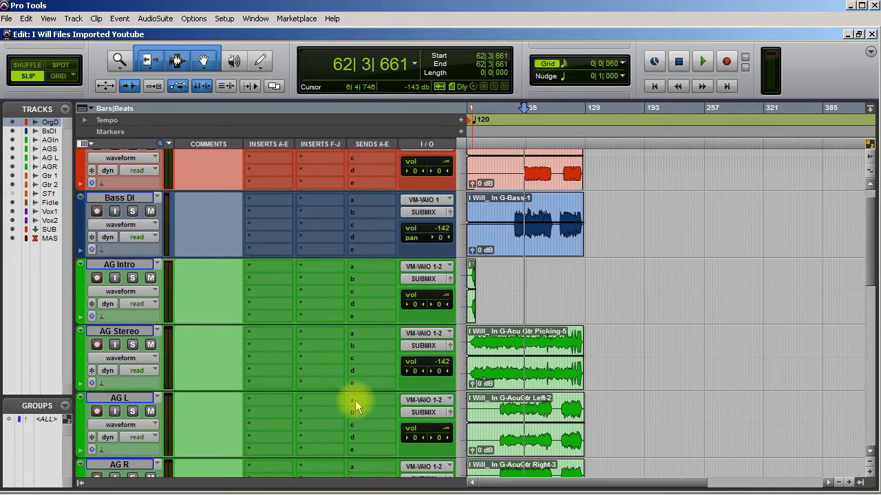
key("ctrl+equal")
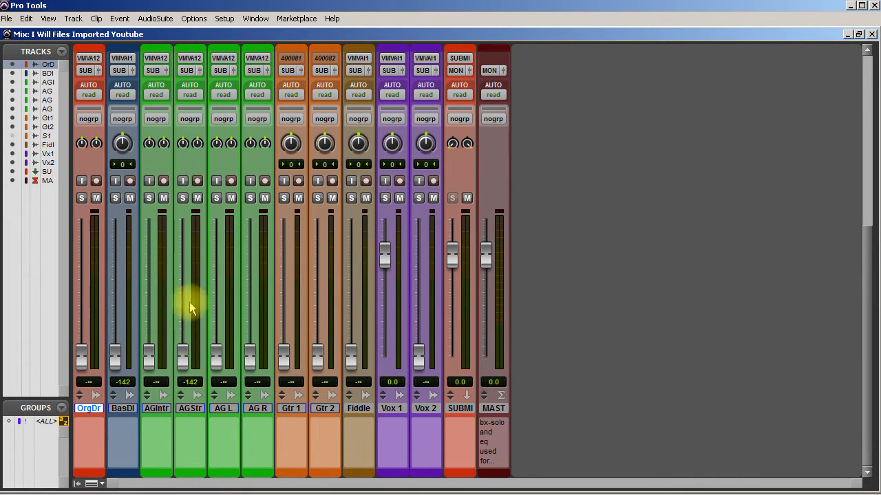
key("space")
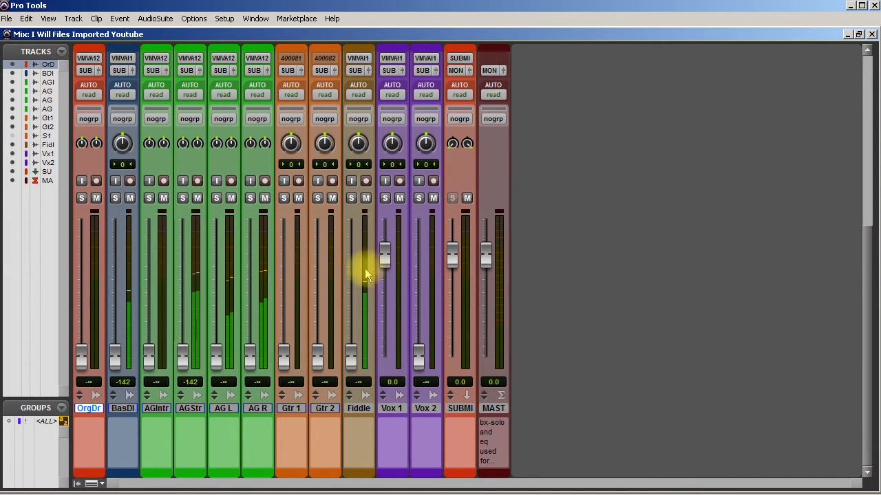
Raise the AG Stereo fader to -5.2 dB and pan its two channels hard left and hard right.
left_click(182, 358, "alt")
left_click_drag(181, 252, 183, 269)
left_click_drag(197, 143, 197, 98)
left_click_drag(183, 144, 185, 201)
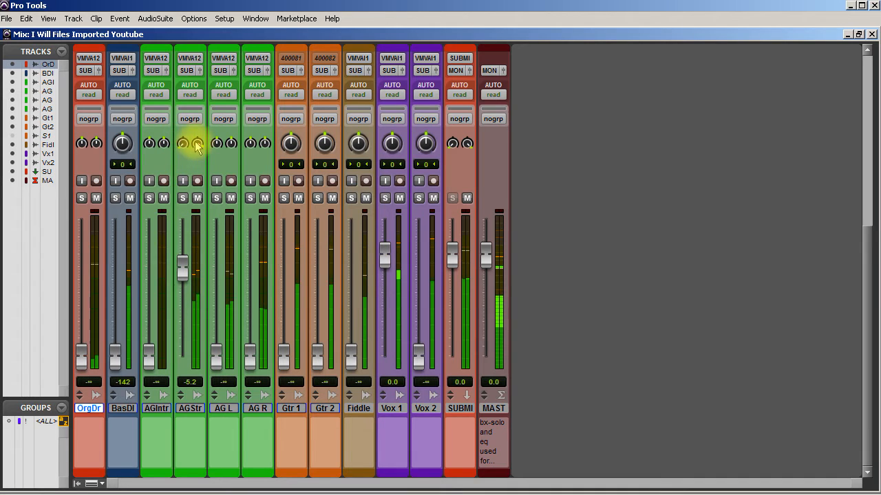
mouse_move(181, 267)
left_mouse_down()
mouse_move(182, 318)
mouse_move(182, 270)
left_mouse_up()
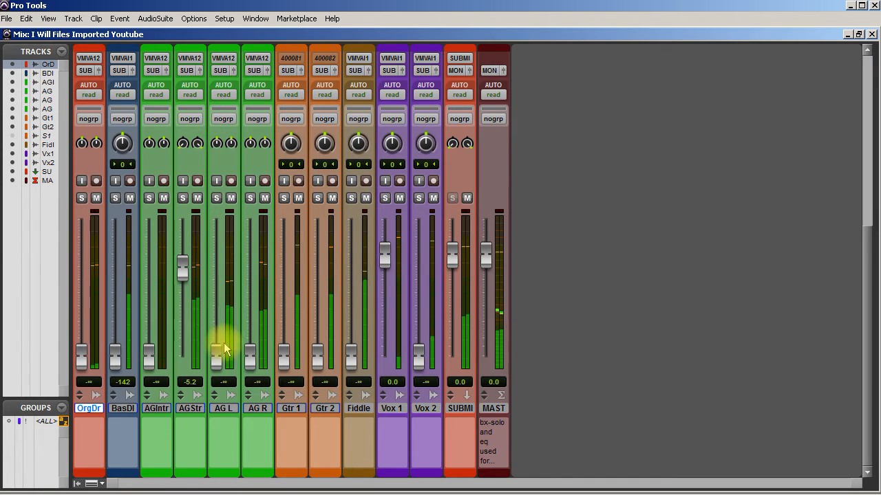
Solo the AG L track, pan it hard left and set its fader to -15.6 dB.
left_click_drag(216, 353, 217, 273)
left_click(216, 199)
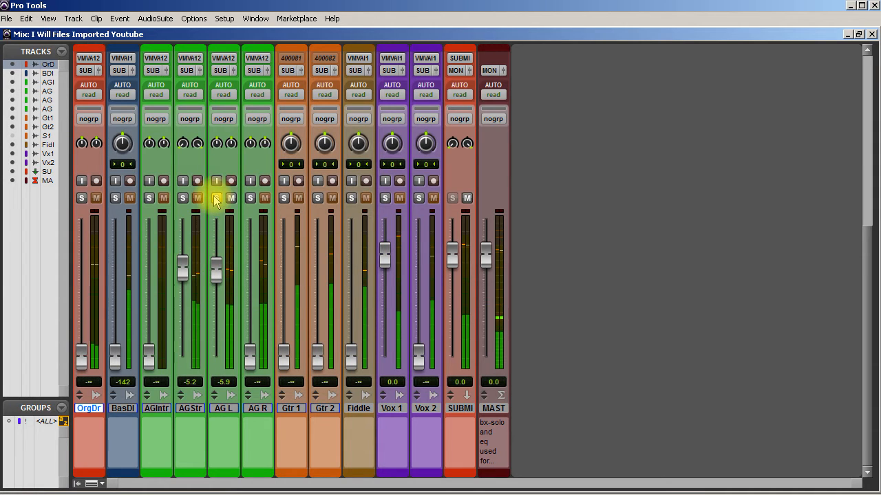
left_click_drag(214, 146, 212, 233)
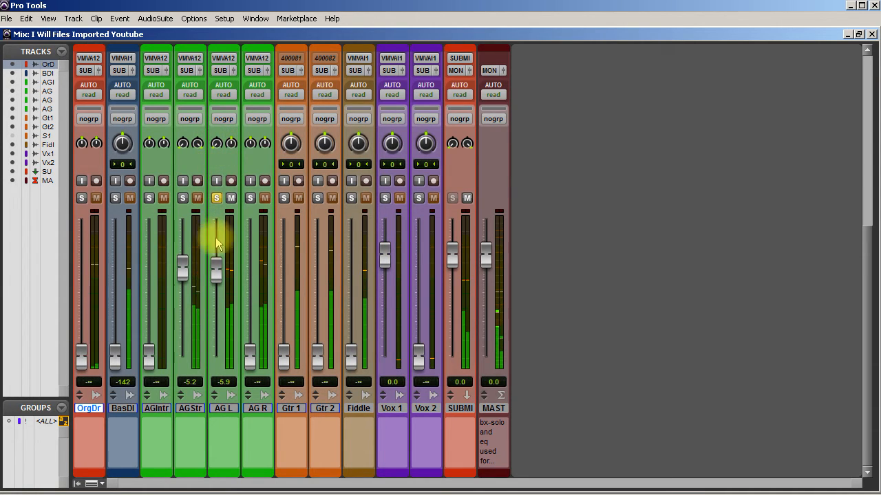
left_click_drag(216, 277, 218, 301)
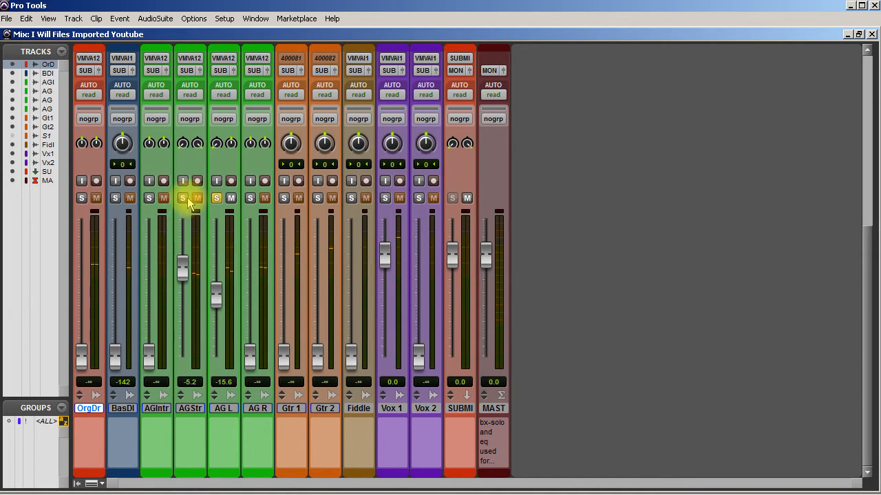
Solo AG R as well and balance the two side guitars, with AG L at -15.8 dB and AG R at -16.1 dB.
left_click(250, 199)
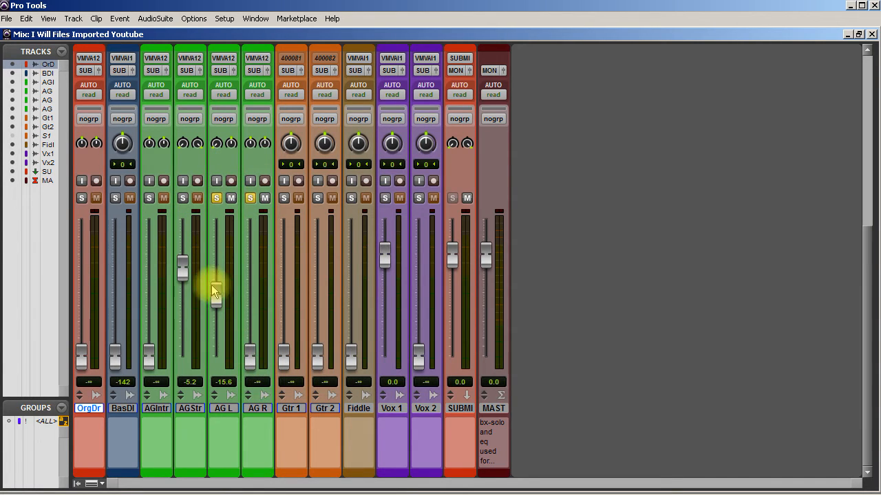
left_click_drag(219, 344, 252, 303)
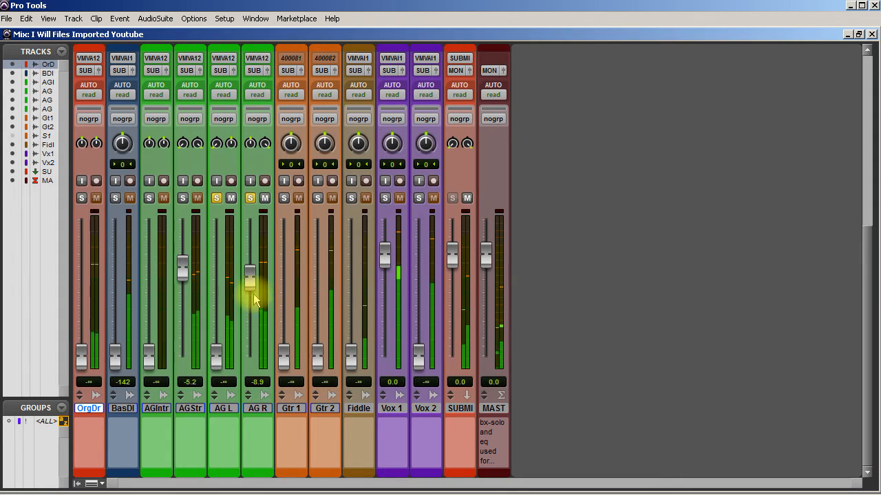
left_click_drag(251, 281, 220, 295)
left_click_drag(246, 366, 250, 295)
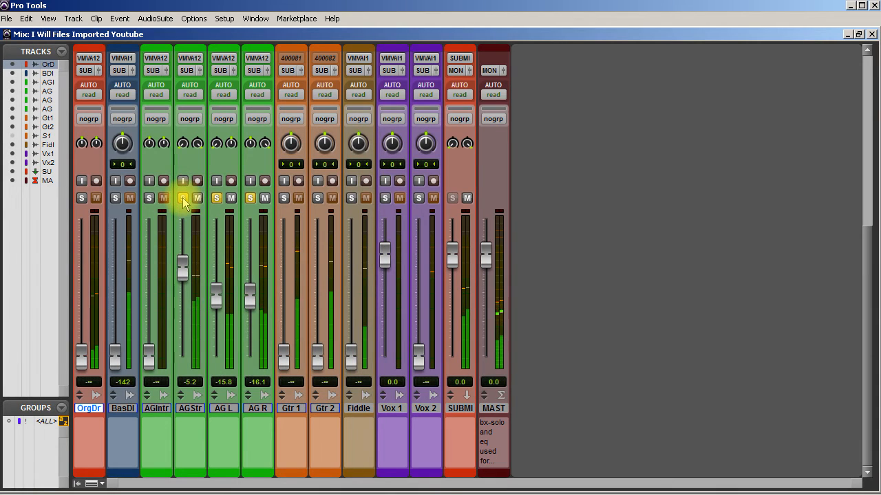
Raise AG Stereo to -4.3 dB, AG L to -14.2 dB and AG R to -14.7 dB, and unsolo all three tracks.
left_click_drag(216, 297, 250, 294)
left_click_drag(178, 272, 181, 265)
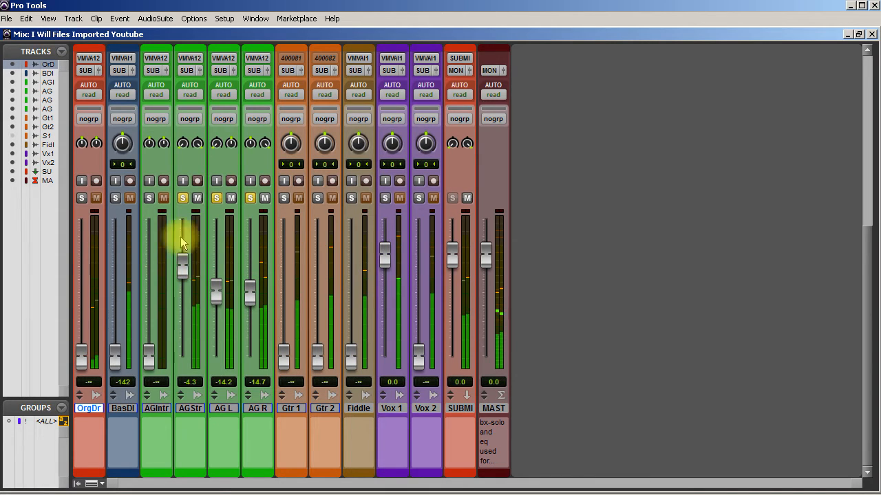
left_click(182, 198)
left_click(216, 198)
left_click(249, 198)
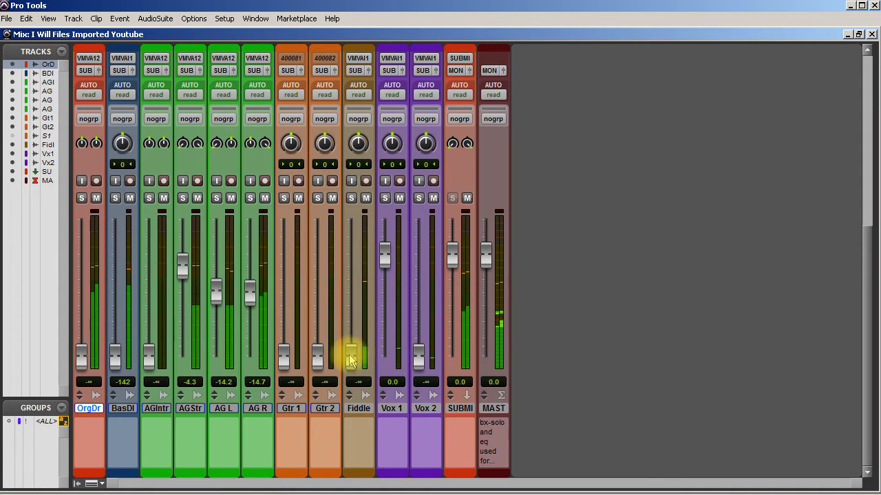
Bring the Fiddle track into the mix at -3.0 dB, panned 56 to the left.
left_click_drag(351, 356, 355, 255)
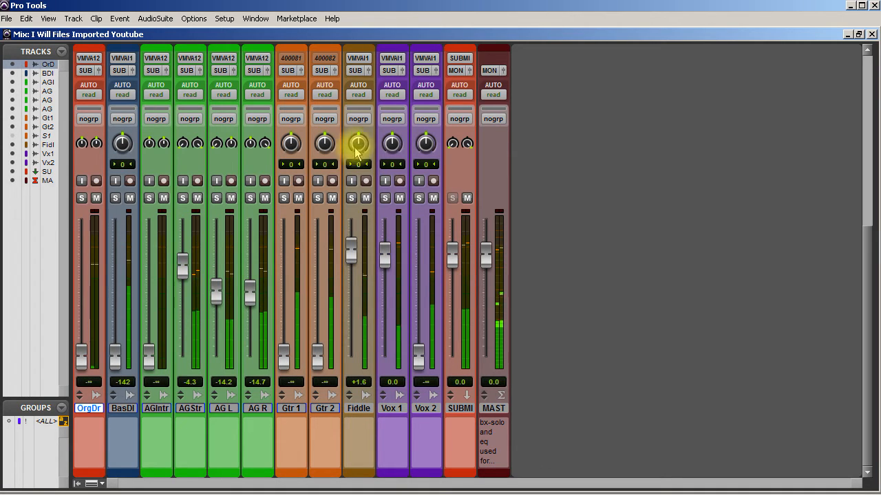
left_click_drag(357, 142, 350, 167)
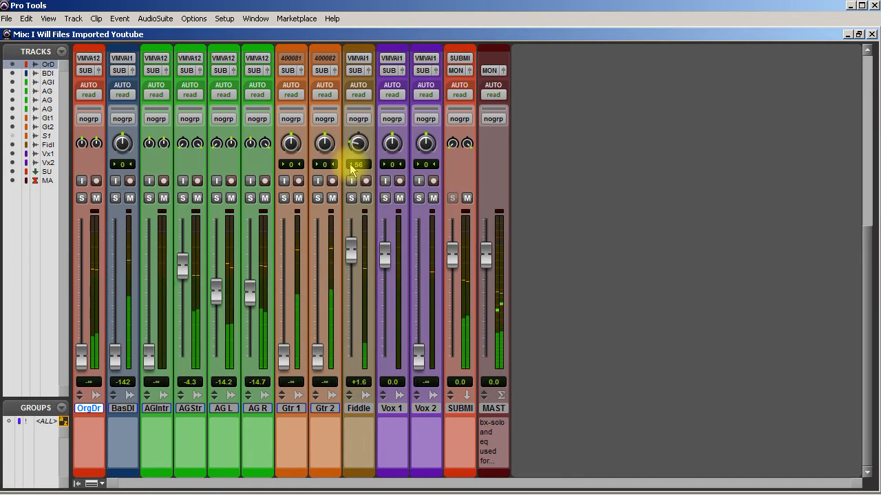
left_click_drag(350, 245, 355, 269)
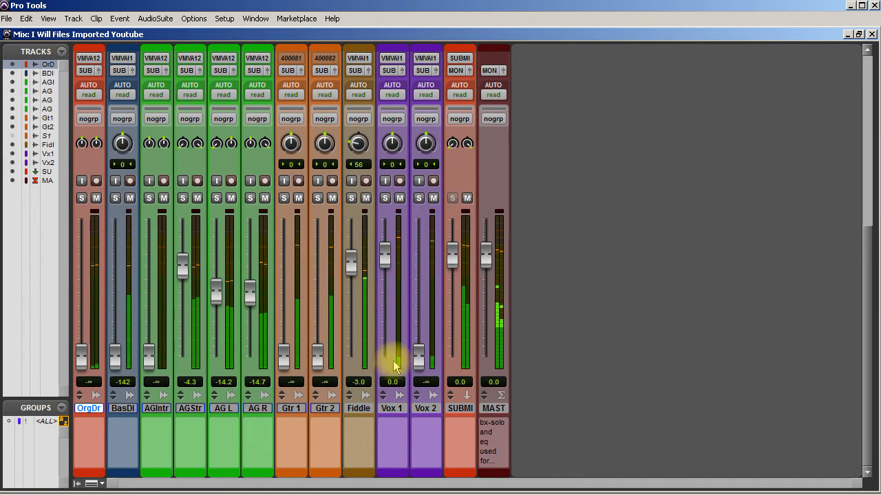
Bring Vox 2 into the mix at -5.4 dB, panned 24 to the right.
left_click_drag(417, 355, 423, 267)
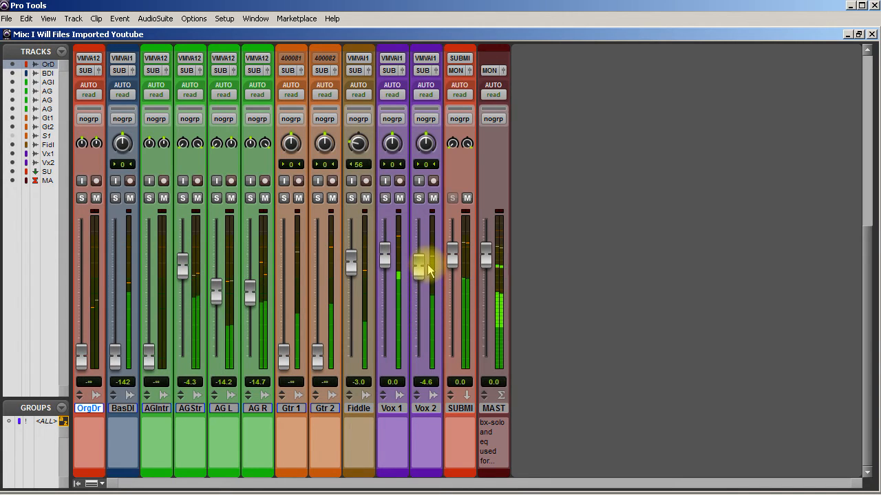
left_click_drag(424, 141, 426, 141)
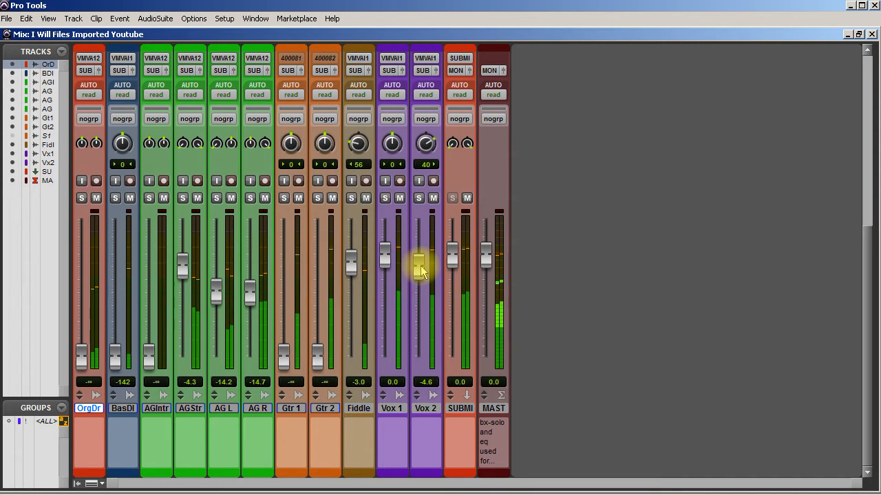
left_click_drag(424, 144, 426, 152)
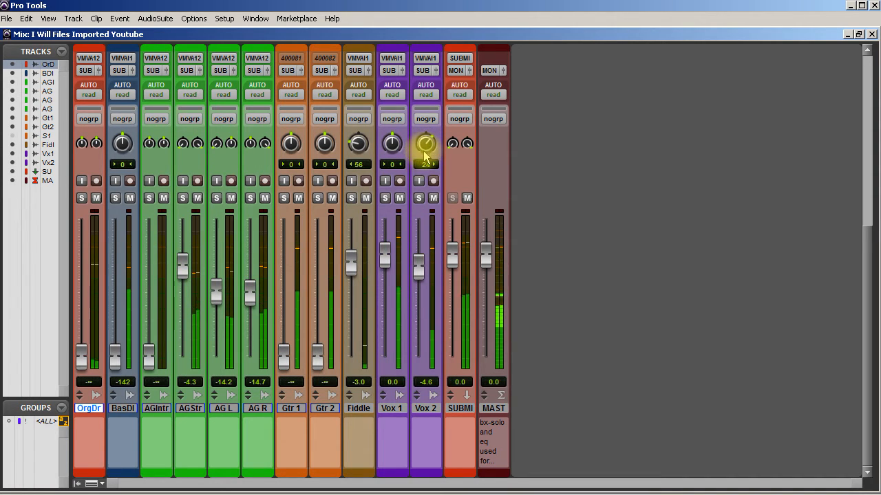
left_click(419, 267)
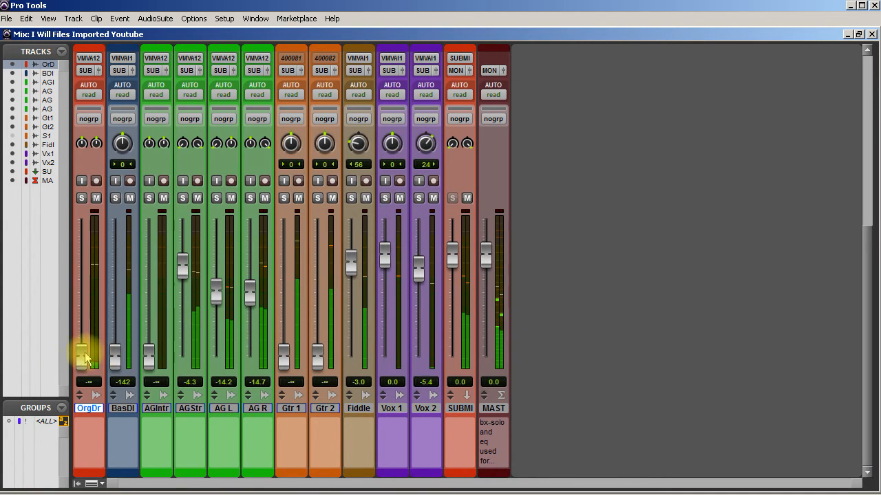
Bring in Gtr 1 panned hard left at -11.3 dB and Gtr 2 panned hard right at -11.0 dB.
left_click_drag(283, 355, 284, 321)
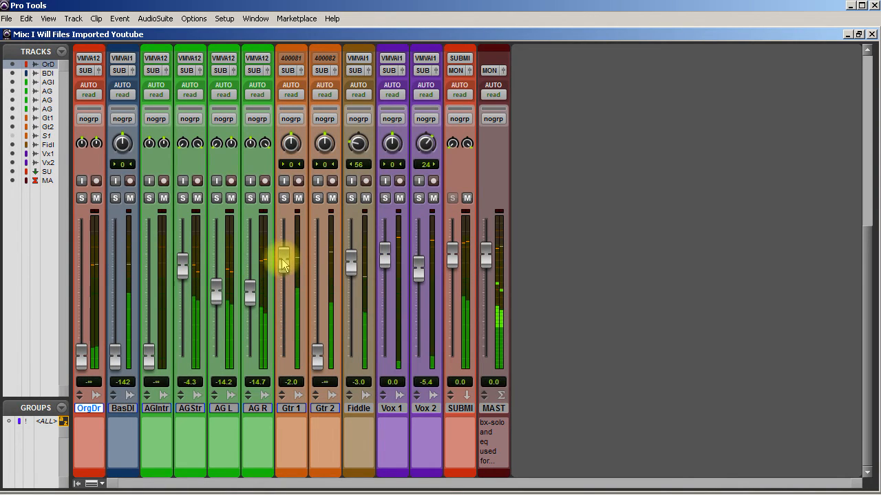
left_click_drag(291, 142, 291, 200)
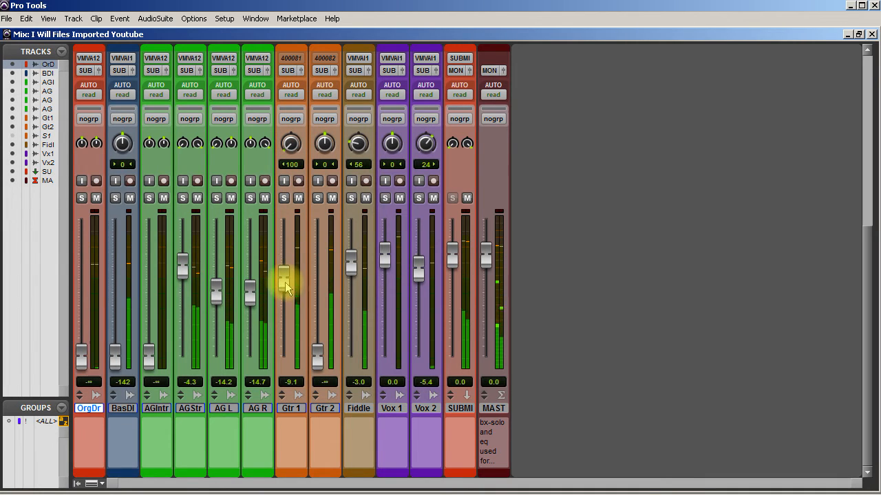
left_click_drag(317, 357, 317, 334)
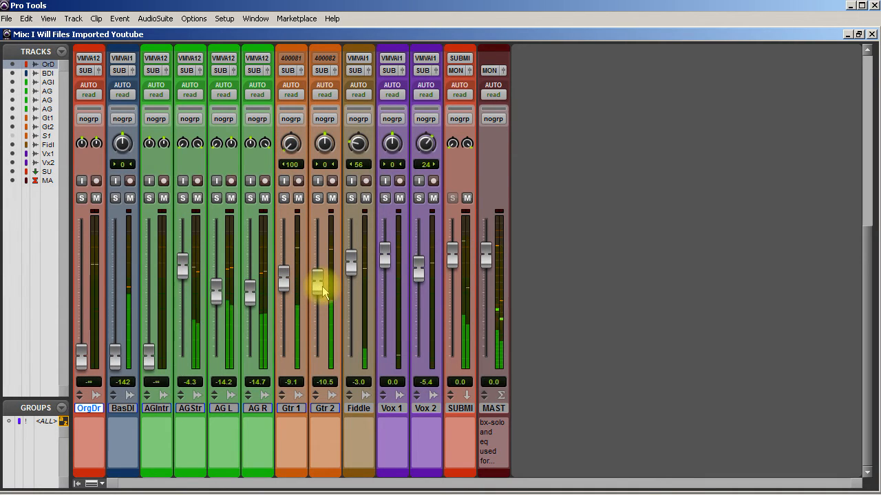
left_click_drag(324, 142, 325, 83)
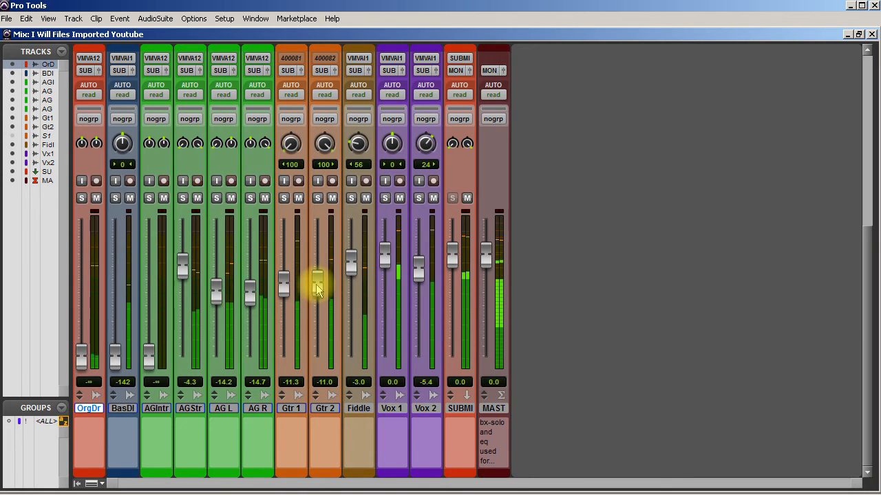
Bring in the drum track at -3.0 dB and the bass DI track at -2.7 dB.
left_click_drag(80, 357, 79, 273)
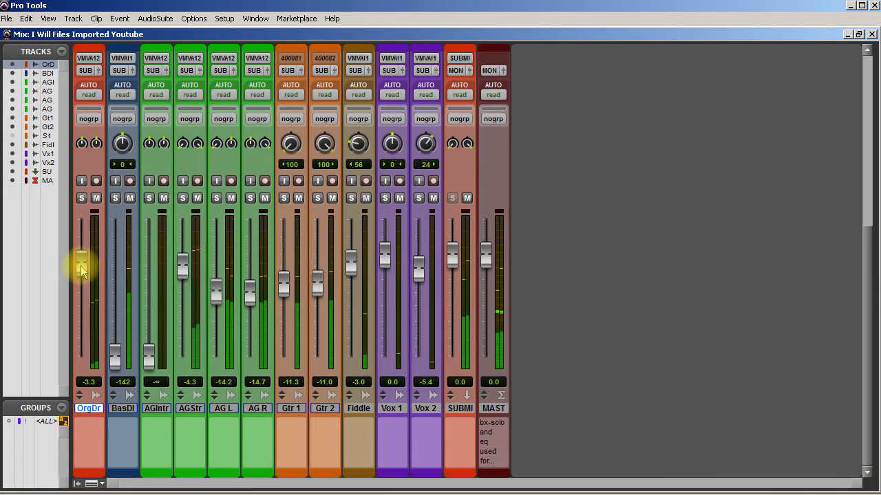
left_click(115, 360)
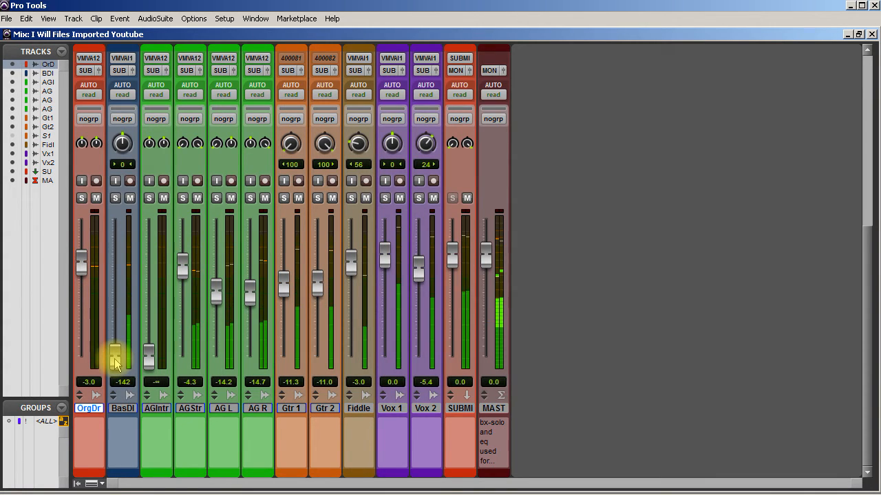
left_click_drag(119, 359, 126, 266)
Raise Gtr 1 to -8.1 dB and Gtr 2 to -8.4 dB, and lower the bass DI to -3.6 dB.
left_click_drag(284, 287, 281, 279)
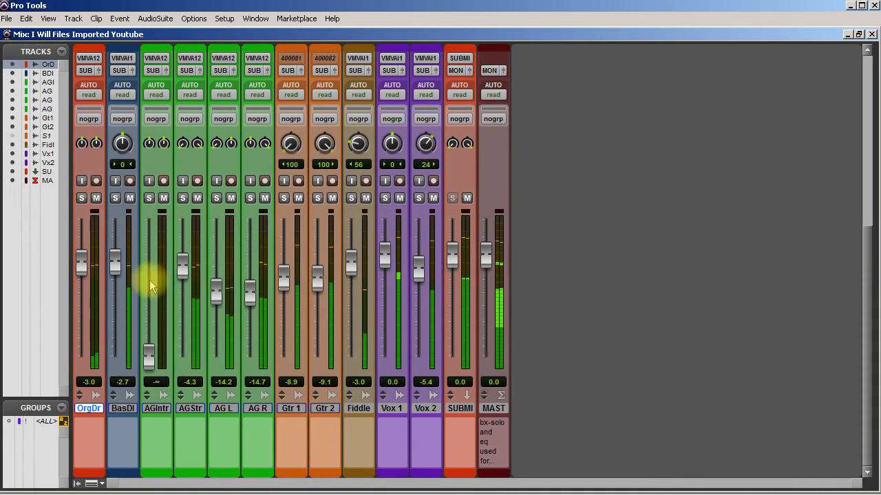
left_click_drag(116, 263, 116, 266)
left_click_drag(317, 279, 317, 277)
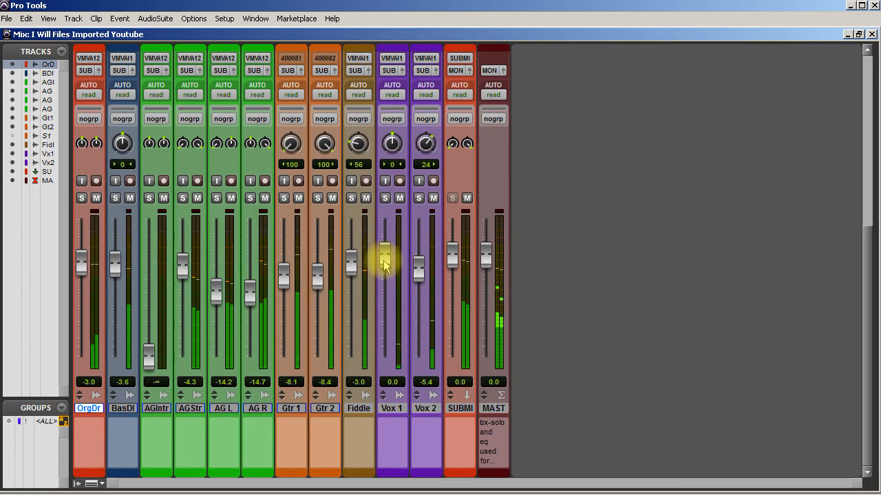
Rebalance the faders with Vox 1 and Fiddle at -3.8 dB, AG Stereo at -1.4 dB and the bass DI at -2.7 dB.
left_click_drag(385, 263, 385, 275)
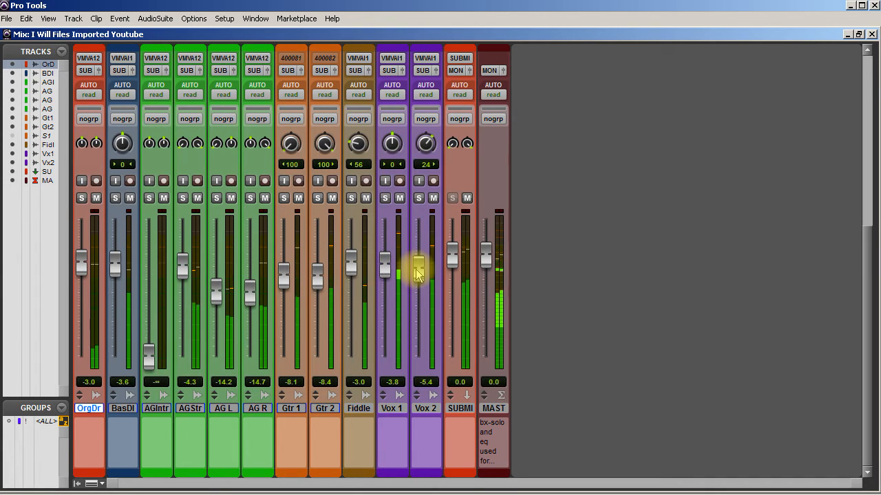
left_click_drag(185, 273, 183, 259)
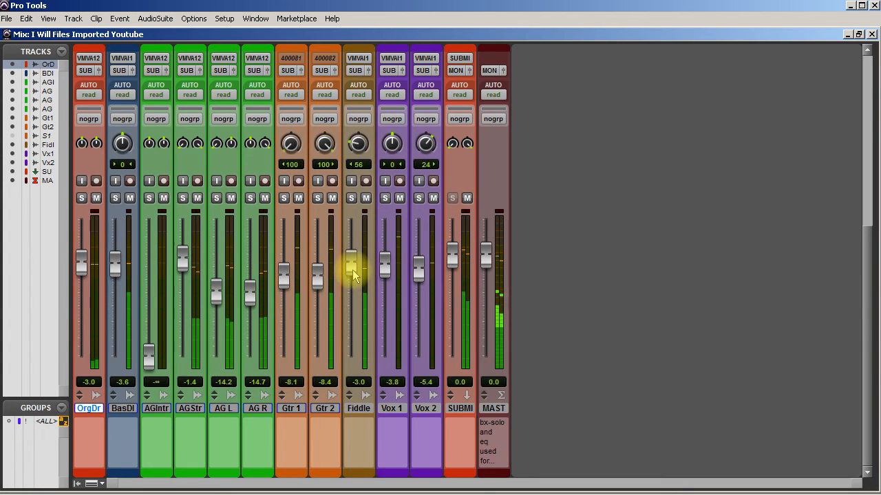
left_click_drag(353, 275, 354, 277)
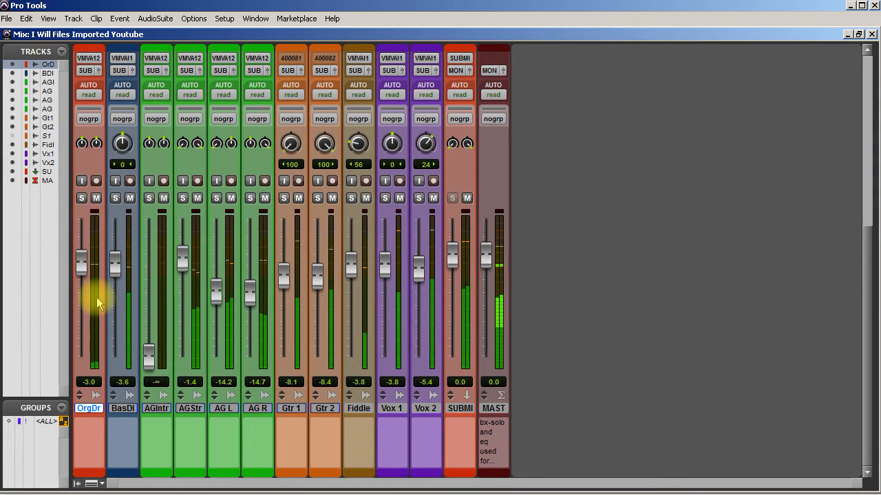
left_click_drag(114, 273, 117, 270)
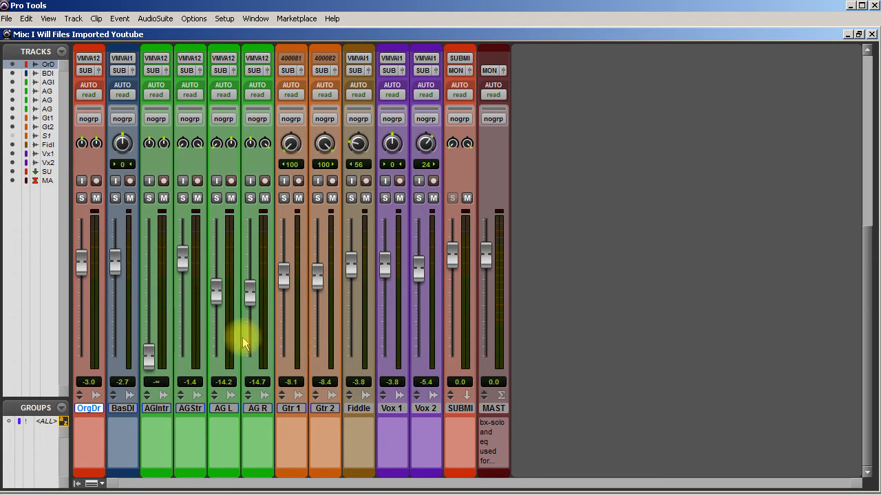
Return the AG Intro fader to -∞ after trying it higher, and play the mix with the drums panned hard left and right.
left_click_drag(149, 355, 149, 312)
left_click_drag(154, 262, 146, 377)
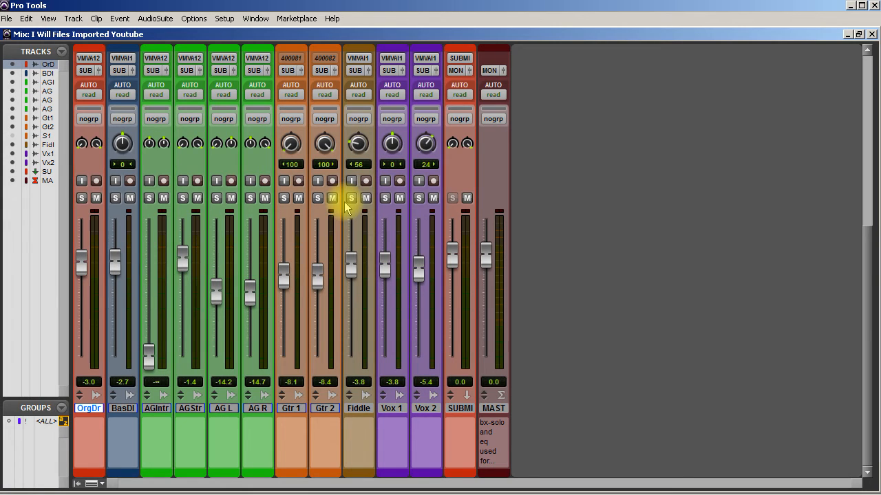
key("space")
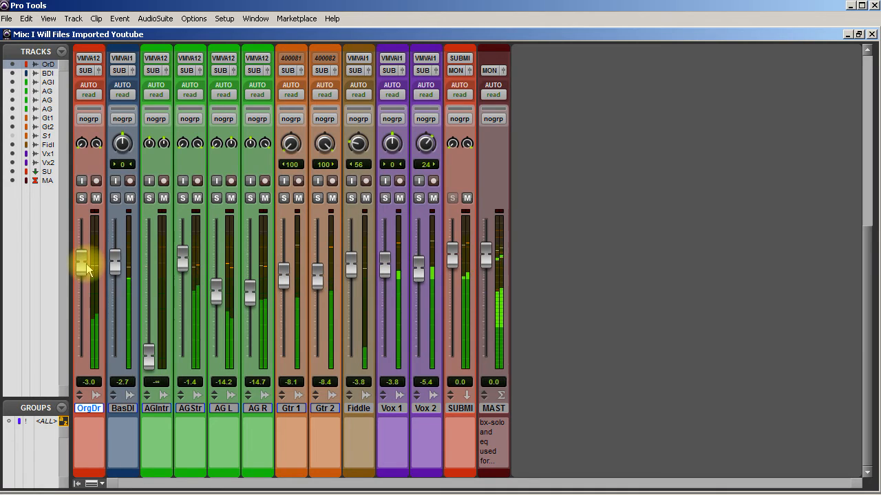
Set Gtr 1, Gtr 2 and AG R to -10.2 dB, AG L to -10.7 dB, Vox 1 to -4.3 dB and Vox 2 to -6.8 dB.
left_click_drag(317, 274, 285, 287)
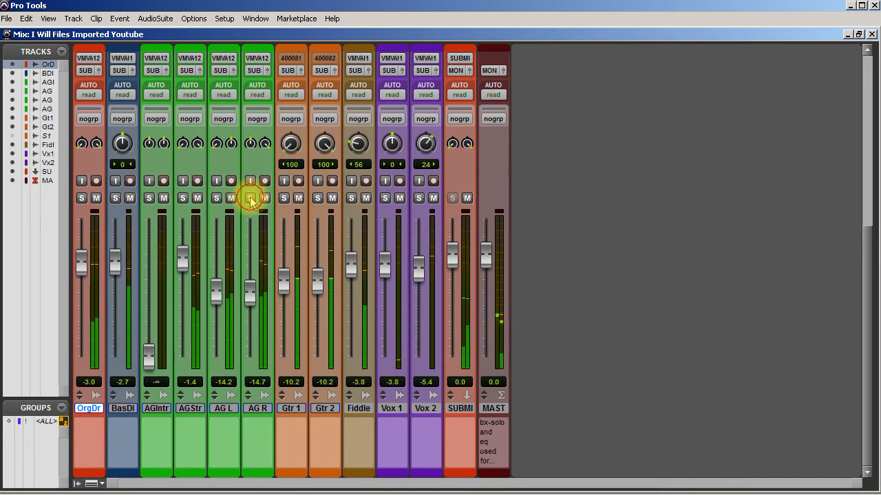
mouse_move(250, 293)
left_mouse_down()
mouse_move(250, 279)
mouse_move(213, 283)
mouse_move(254, 290)
left_mouse_up()
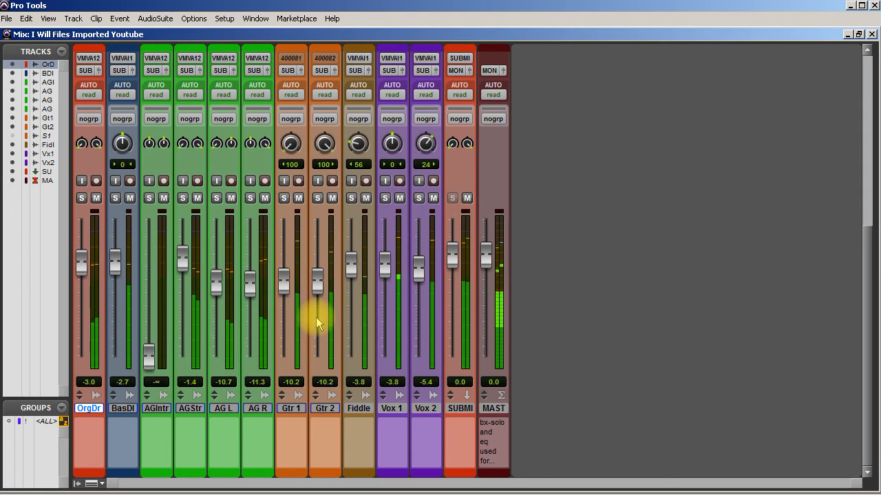
left_click_drag(415, 271, 386, 273)
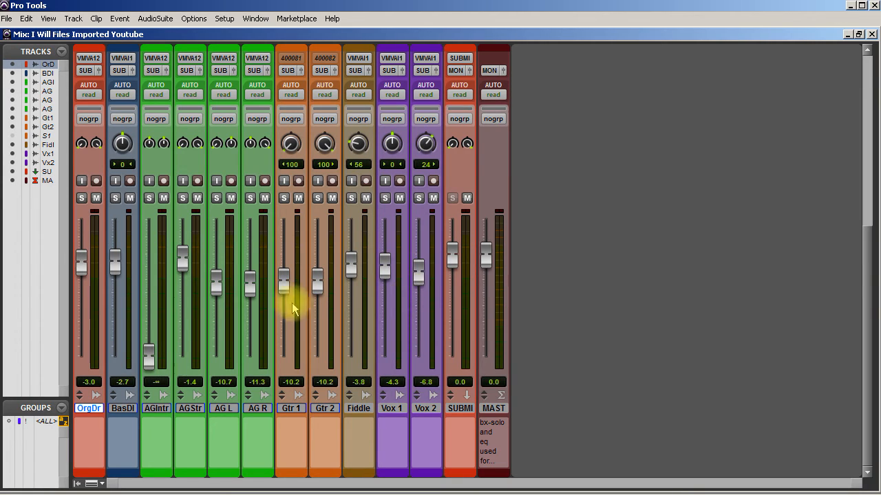
mouse_move(250, 284)
left_mouse_down()
mouse_move(255, 255)
mouse_move(255, 286)
left_mouse_up()
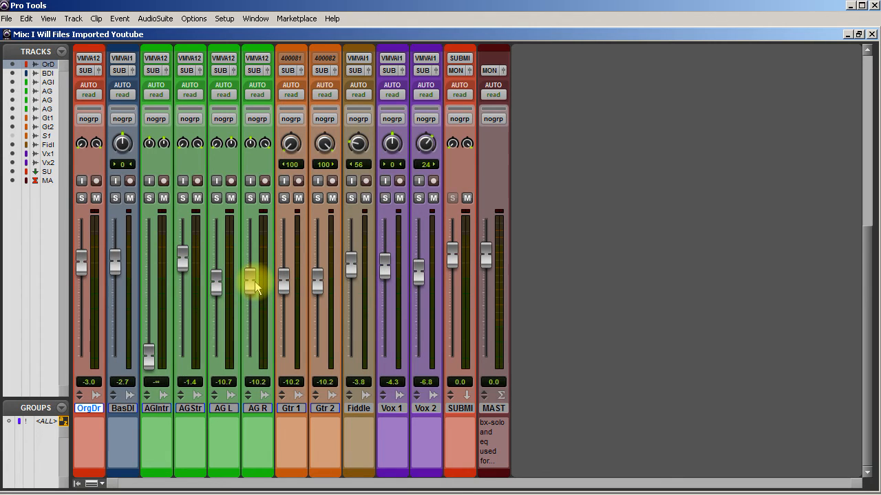